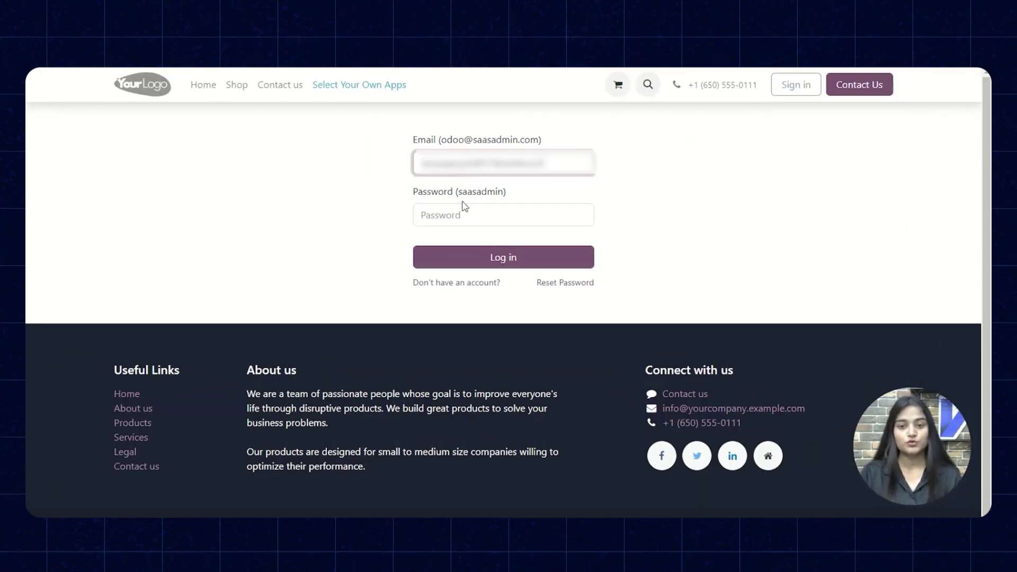
# Log in to Odoo with the admin email and password
pyautogui.click(464, 216)
pyautogui.write('saa')
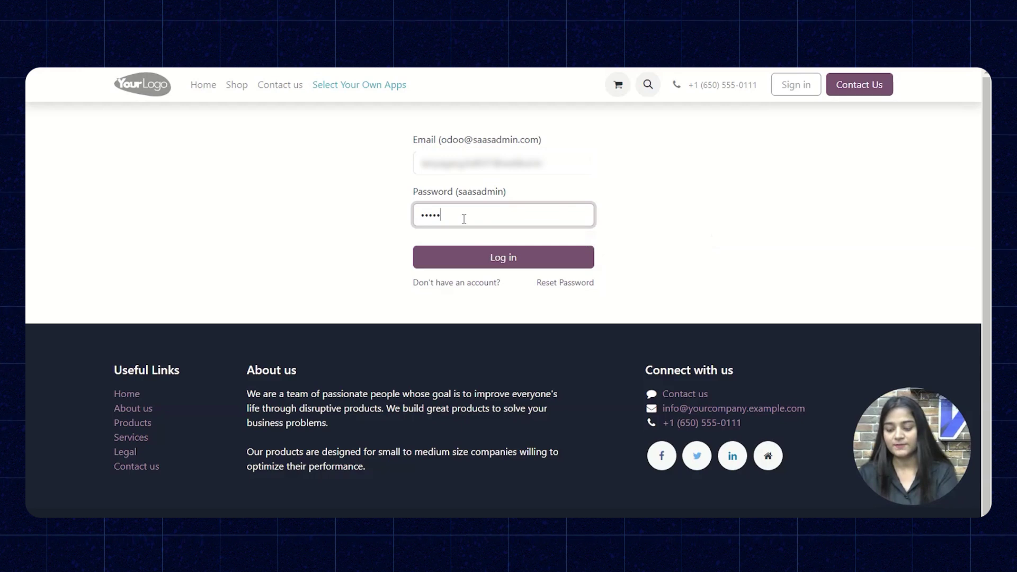
pyautogui.write('dmin')
pyautogui.press('Return')
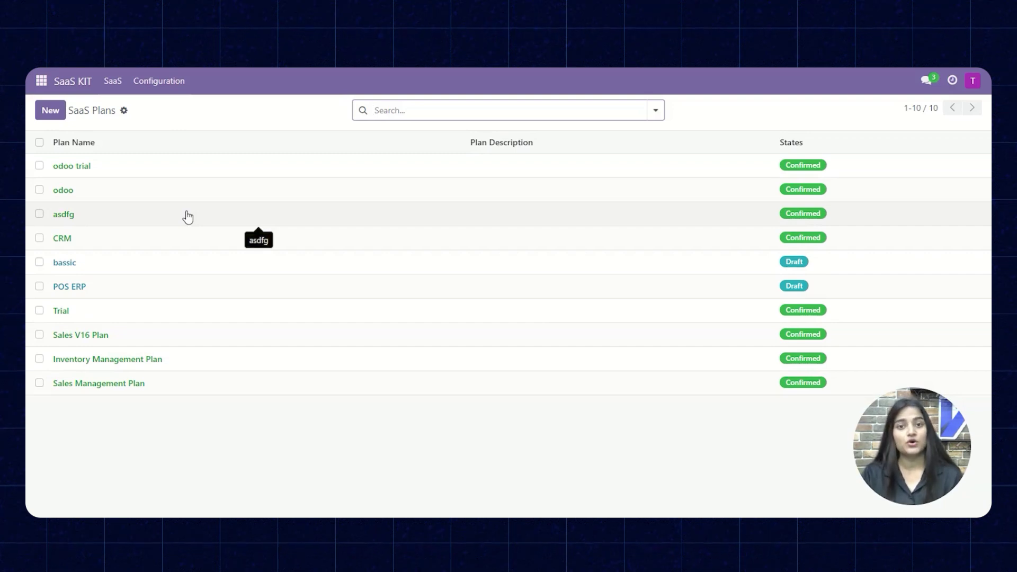
# Create the Trial plan with 8 free days, Trial_plan product and Restaurant v17, then build its DB template
pyautogui.click(45, 109)
pyautogui.write('Trial')
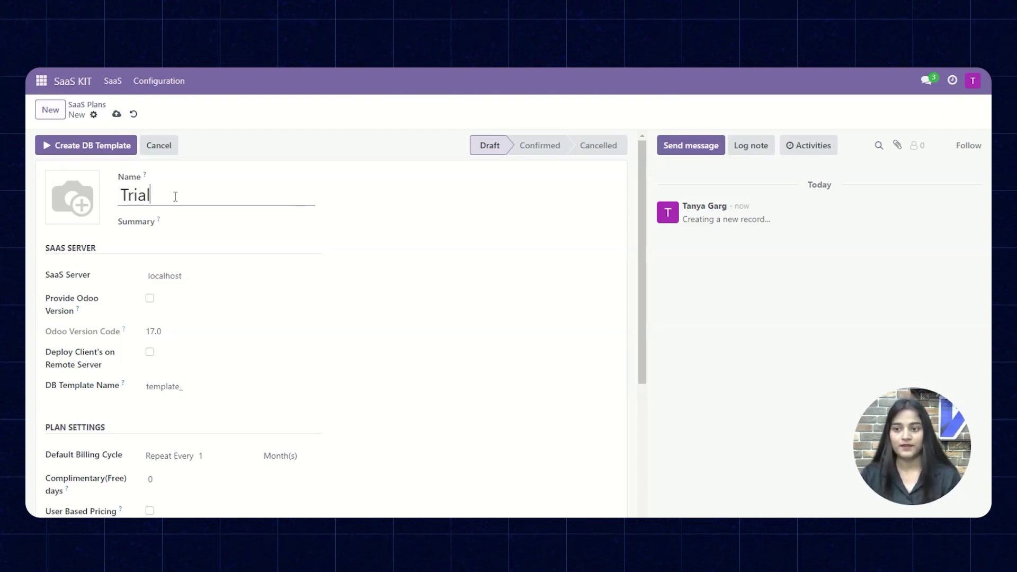
pyautogui.scroll(-3, 189, 211)
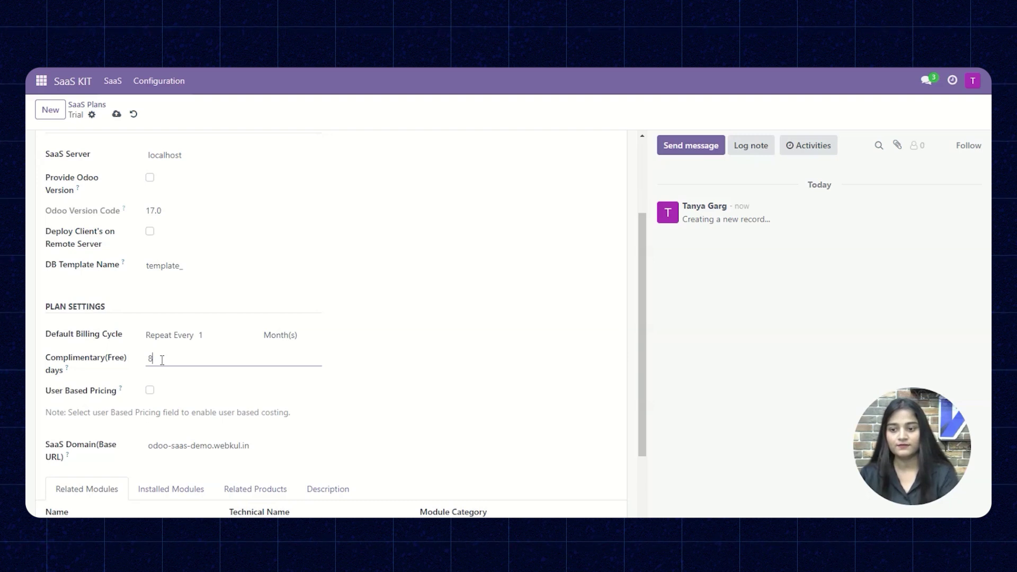
pyautogui.click(189, 352)
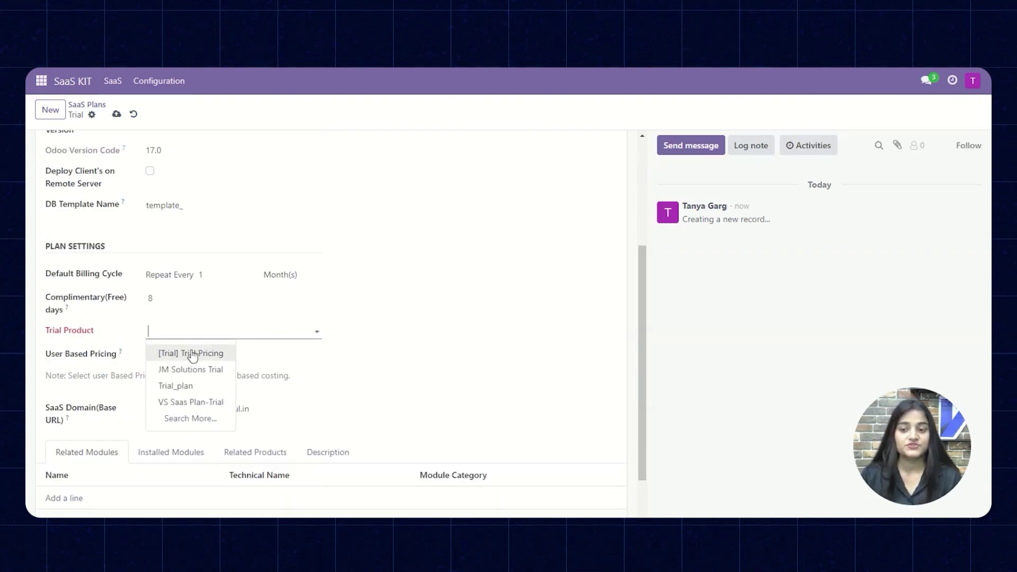
pyautogui.click(179, 385)
pyautogui.scroll(-2, 91, 419)
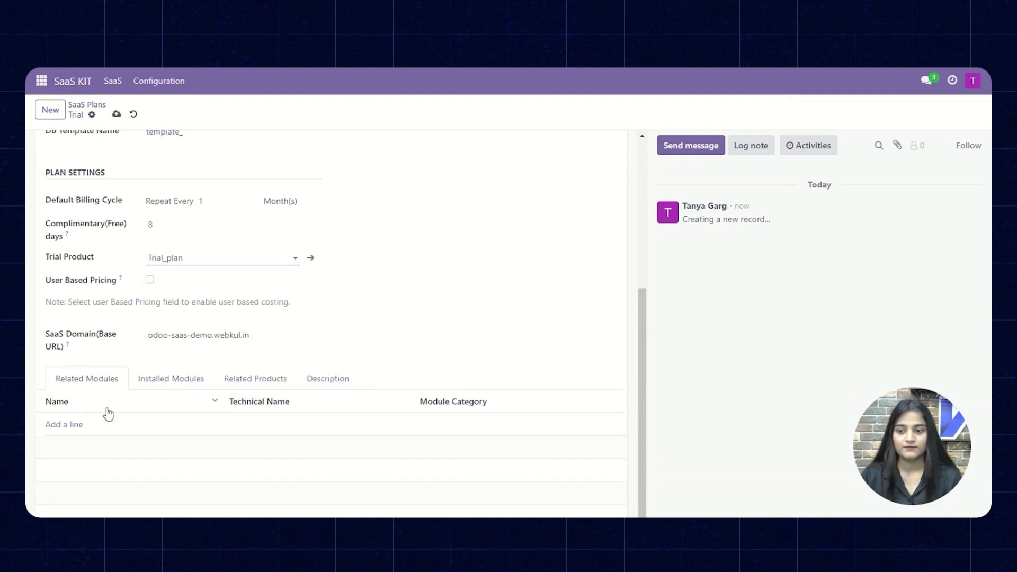
pyautogui.click(67, 424)
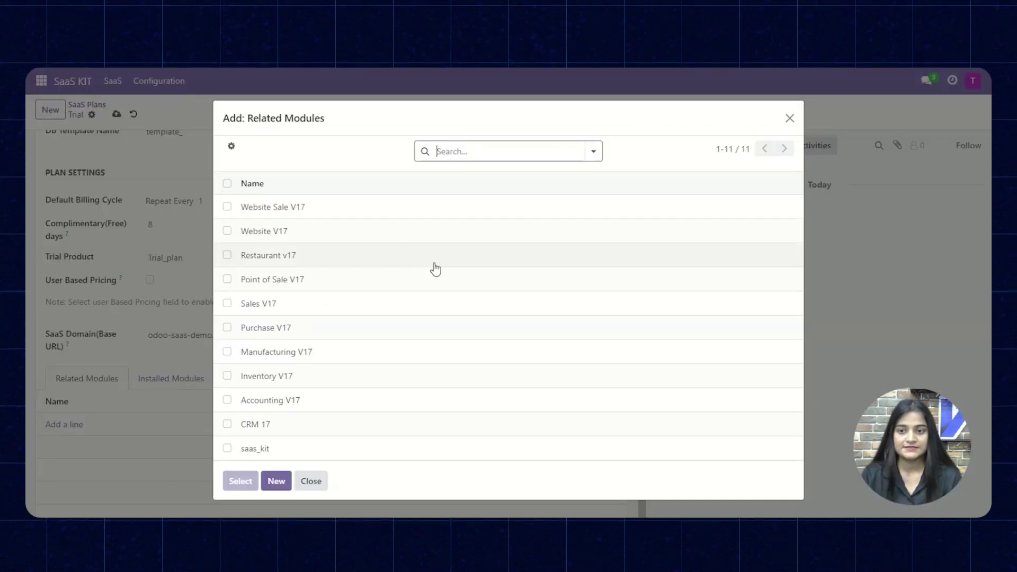
pyautogui.click(320, 257)
pyautogui.scroll(1, 201, 325)
pyautogui.scroll(4, 159, 286)
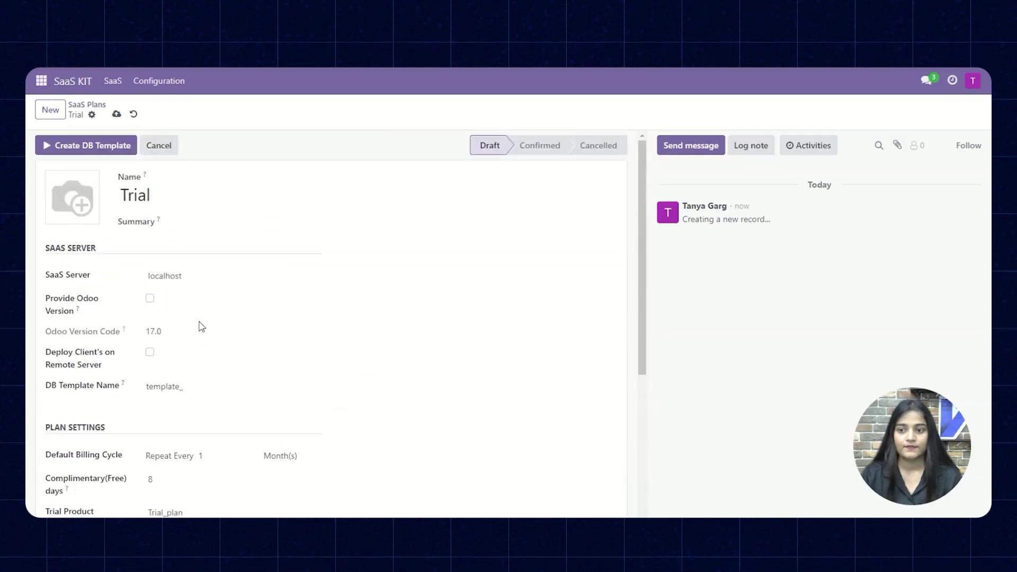
pyautogui.click(79, 146)
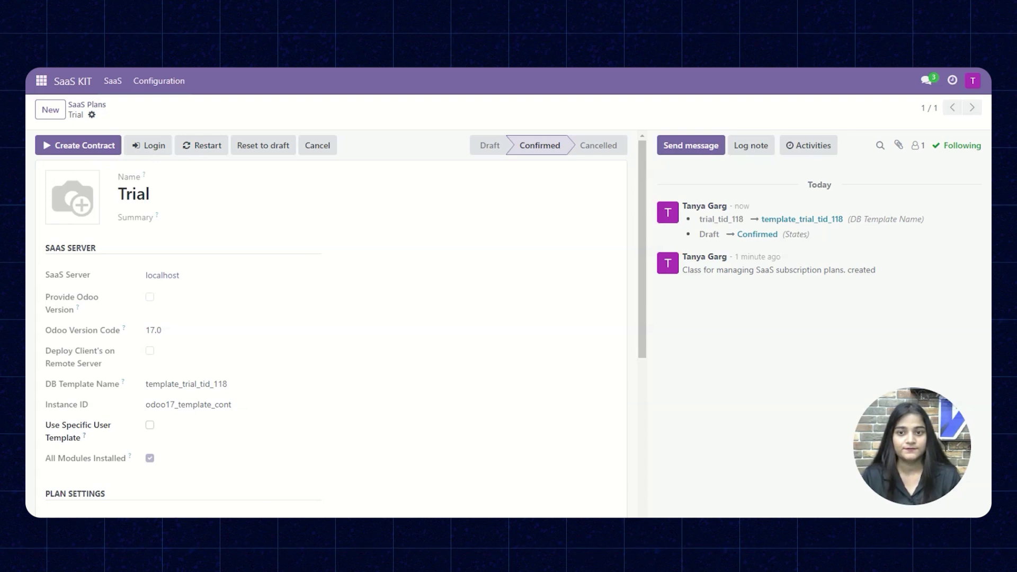
# Go to the Sales app's product list and start a new product
pyautogui.click(42, 82)
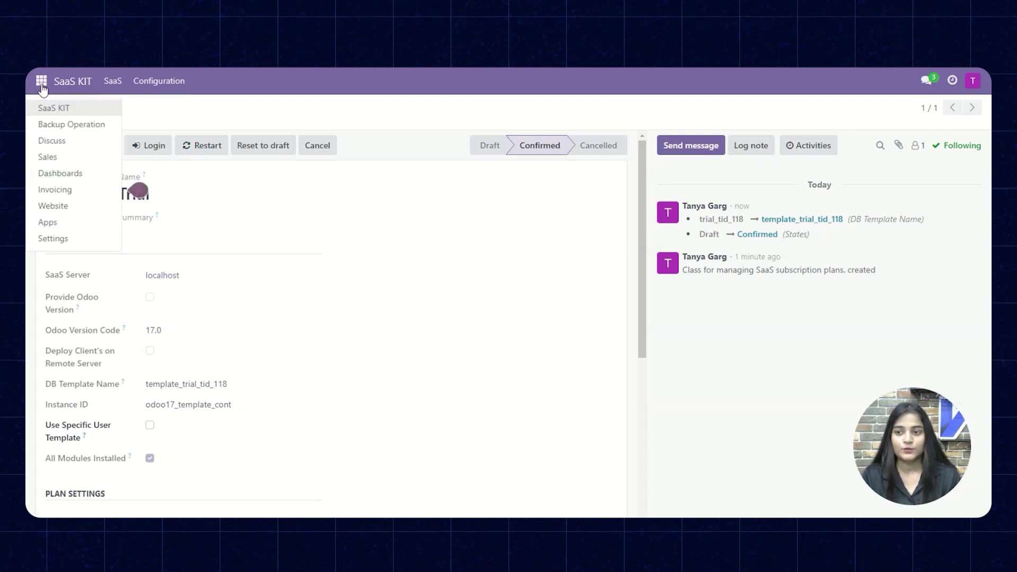
pyautogui.click(48, 156)
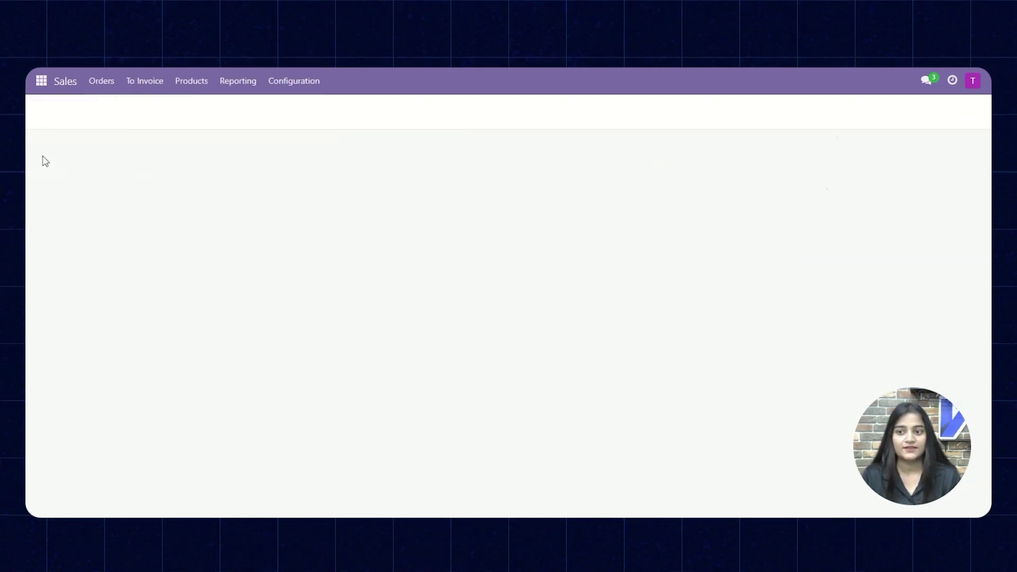
pyautogui.click(192, 81)
pyautogui.click(199, 106)
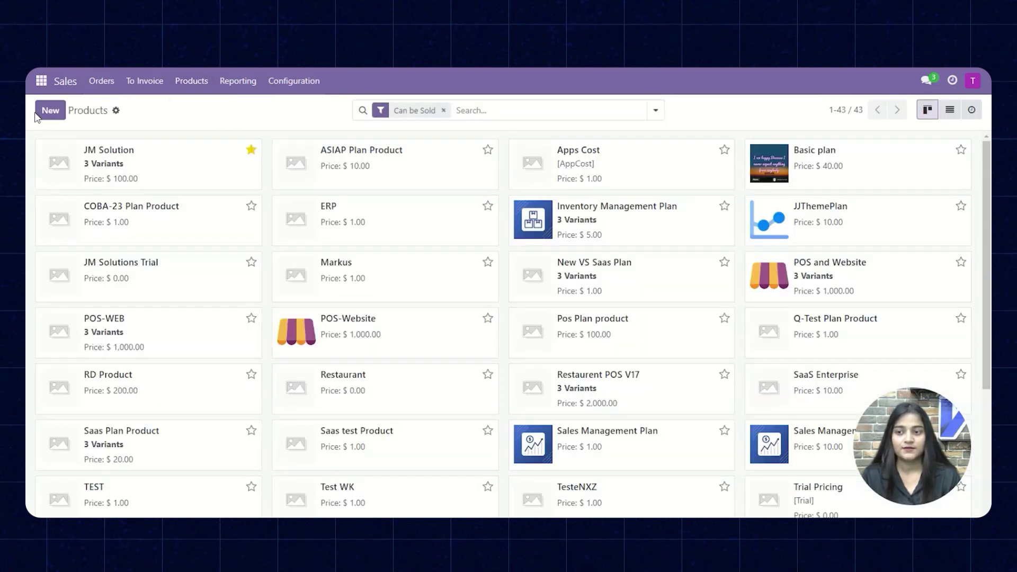
pyautogui.click(41, 113)
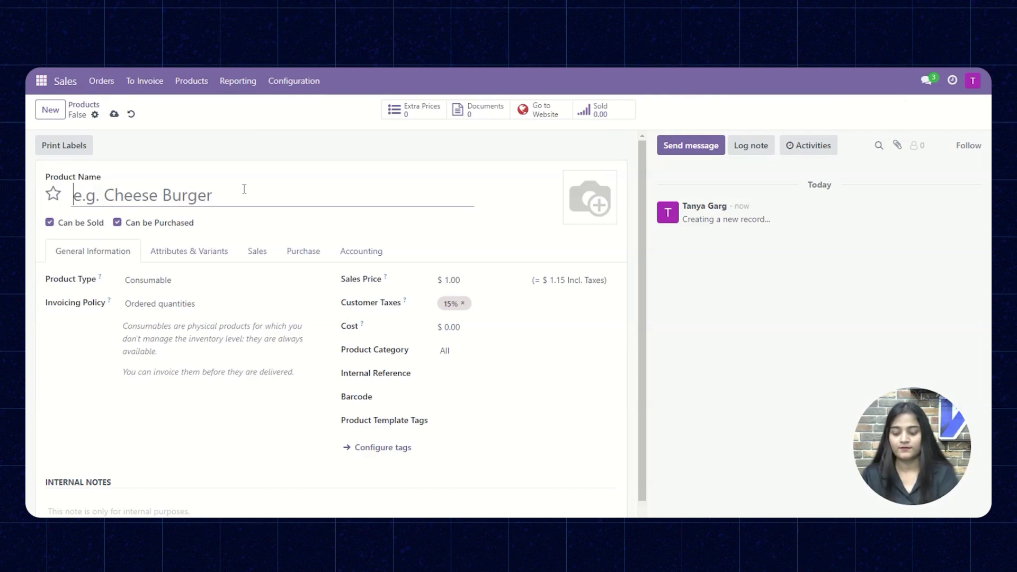
pyautogui.write('trail')
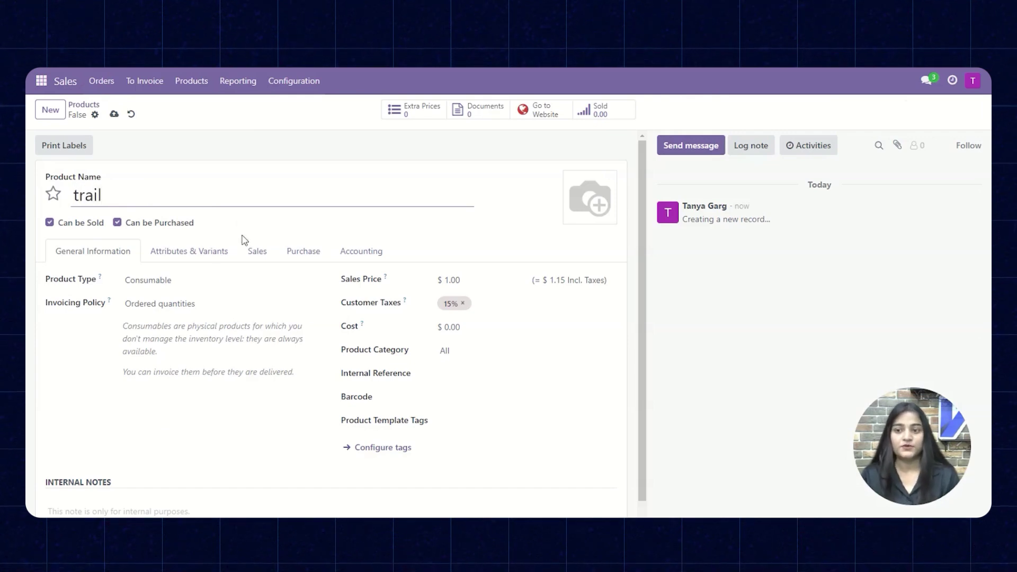
# Make the trail product a service linked to the Trial SaaS plan, and save it
pyautogui.click(192, 283)
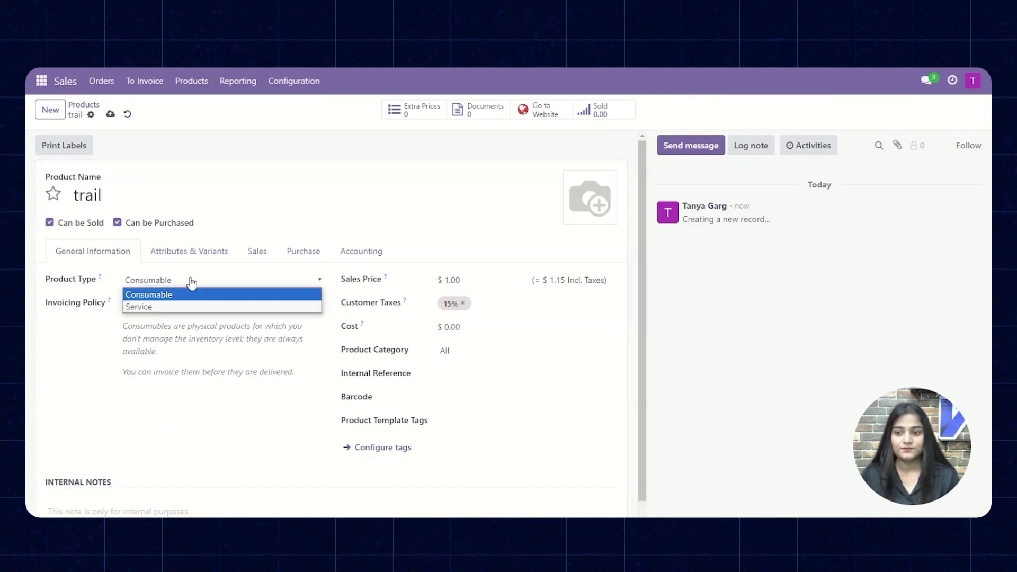
pyautogui.click(172, 307)
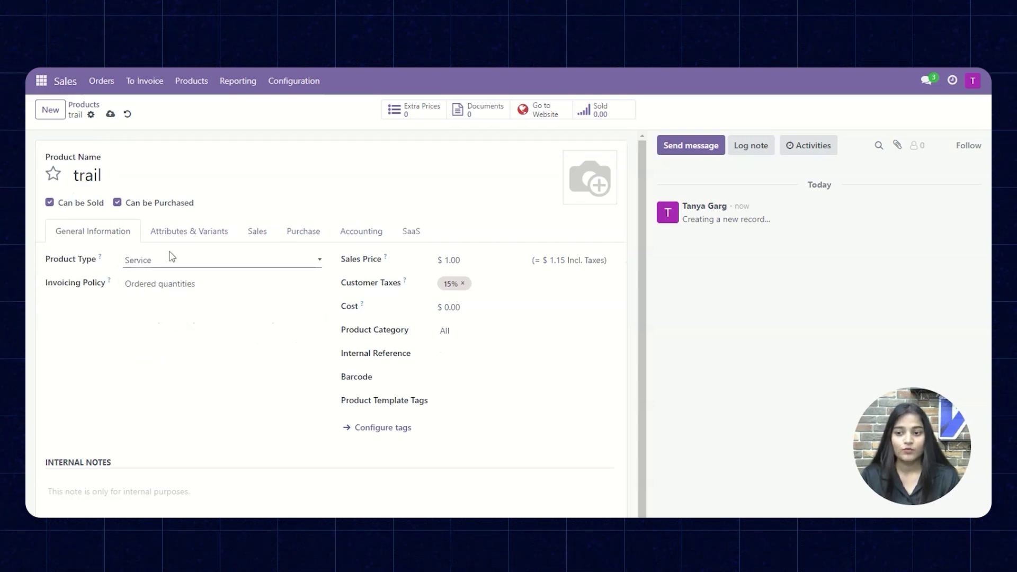
pyautogui.click(421, 232)
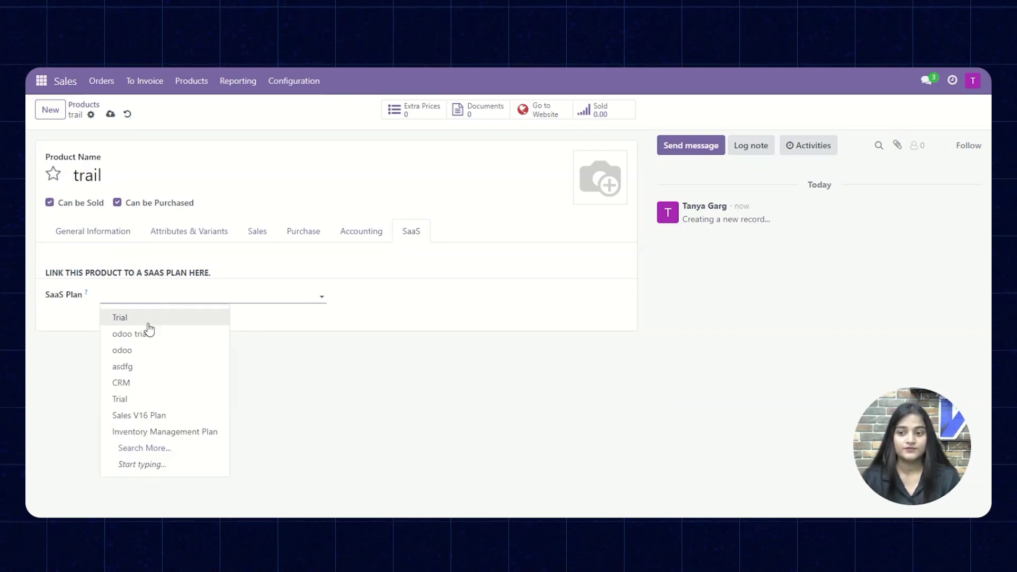
pyautogui.click(146, 319)
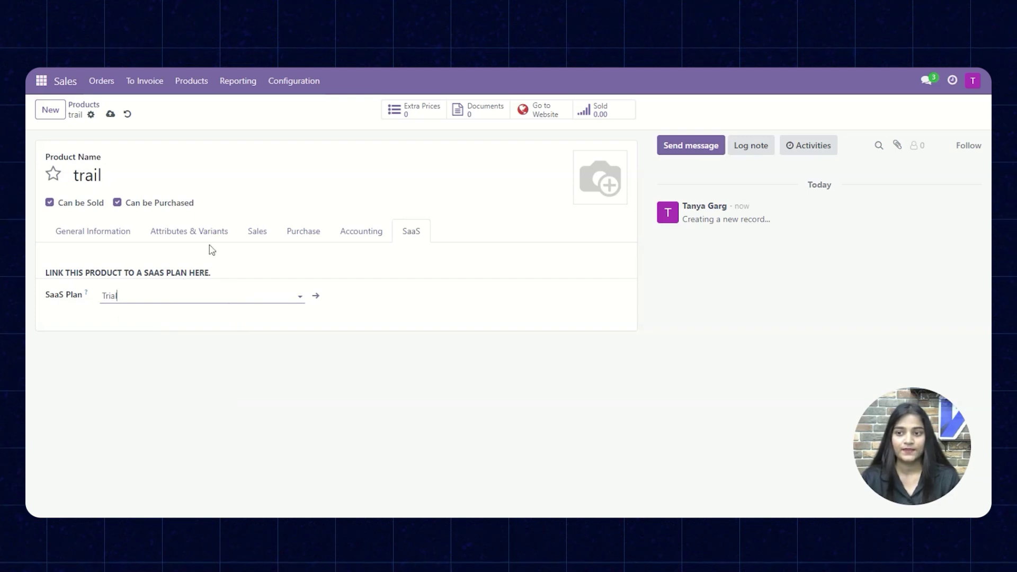
pyautogui.click(108, 116)
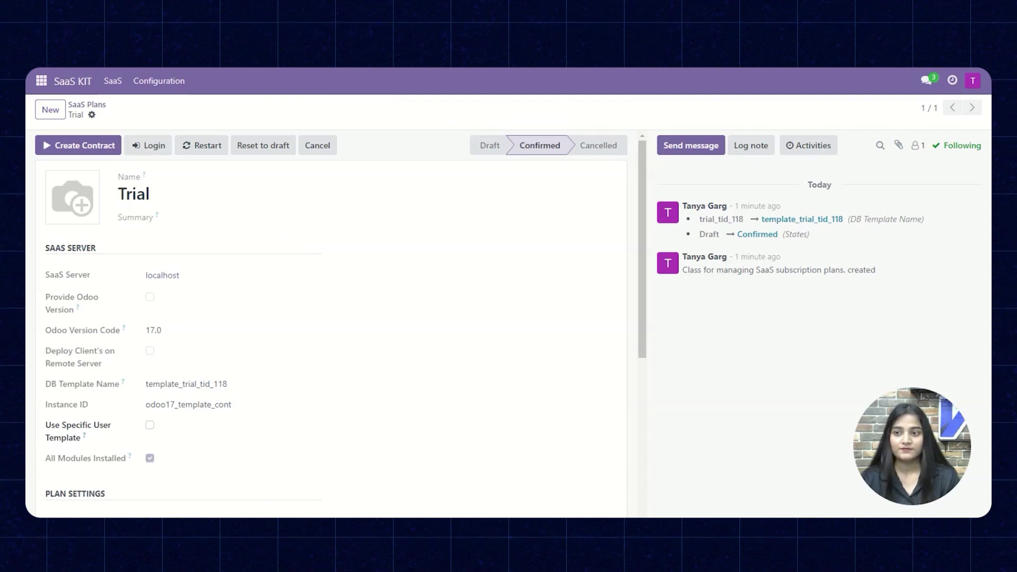
pyautogui.scroll(-4, 336, 252)
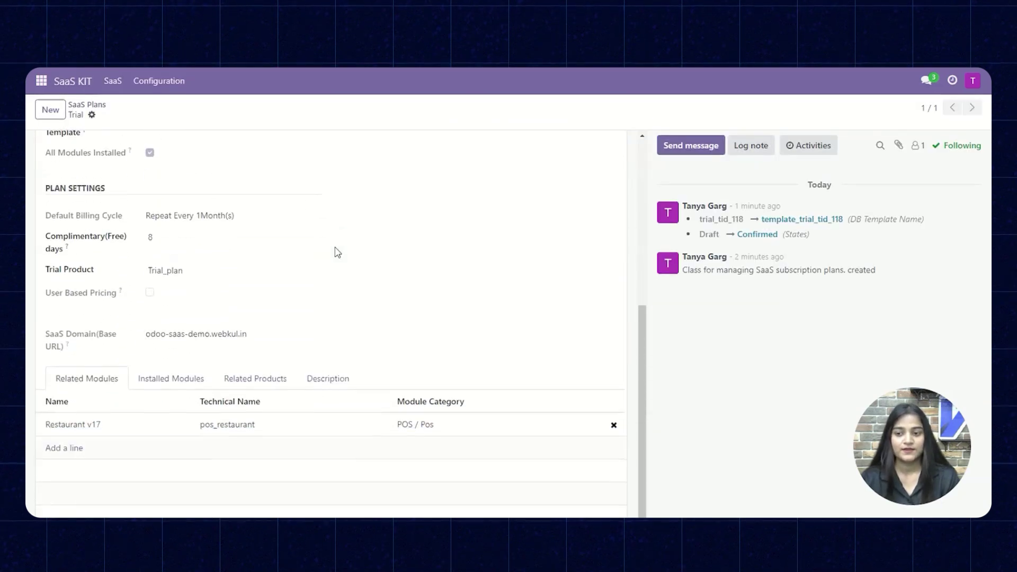
# Check the Trial plan's Related Products tab, which lists trail at 1.00
pyautogui.click(275, 380)
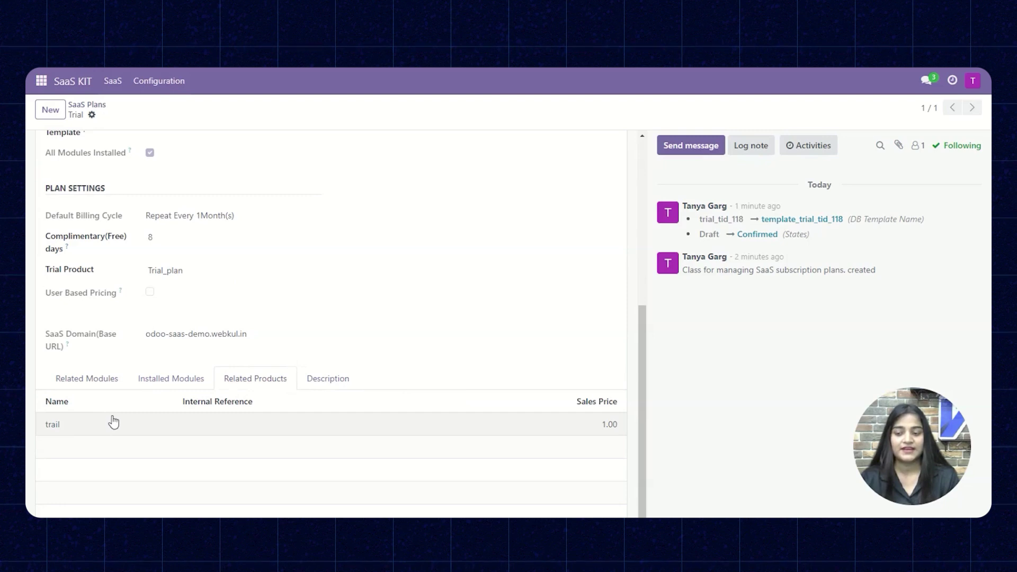
pyautogui.scroll(4, 113, 421)
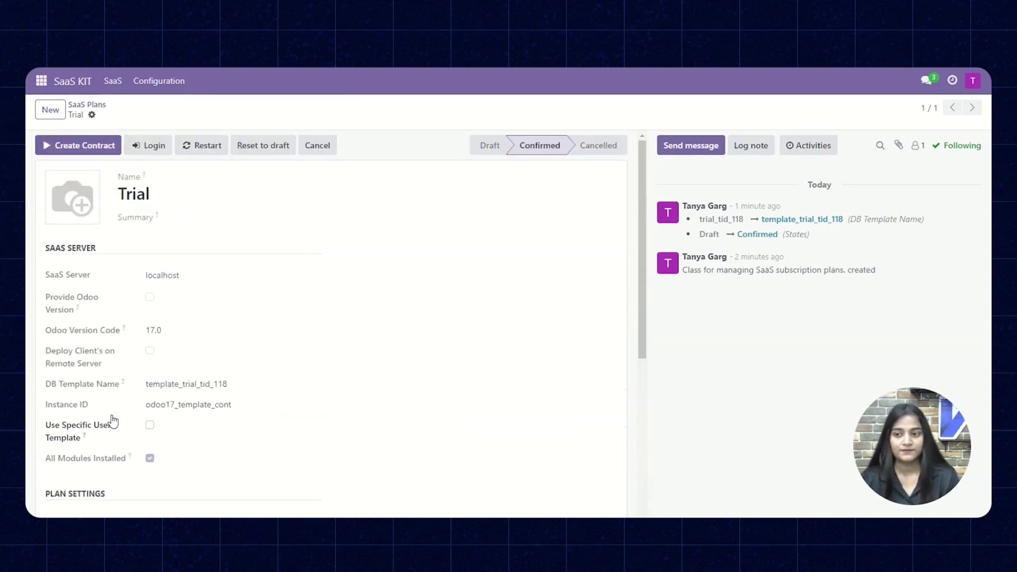
# Start a Trial-plan contract invoicing the trail product to partner Administration
pyautogui.click(75, 146)
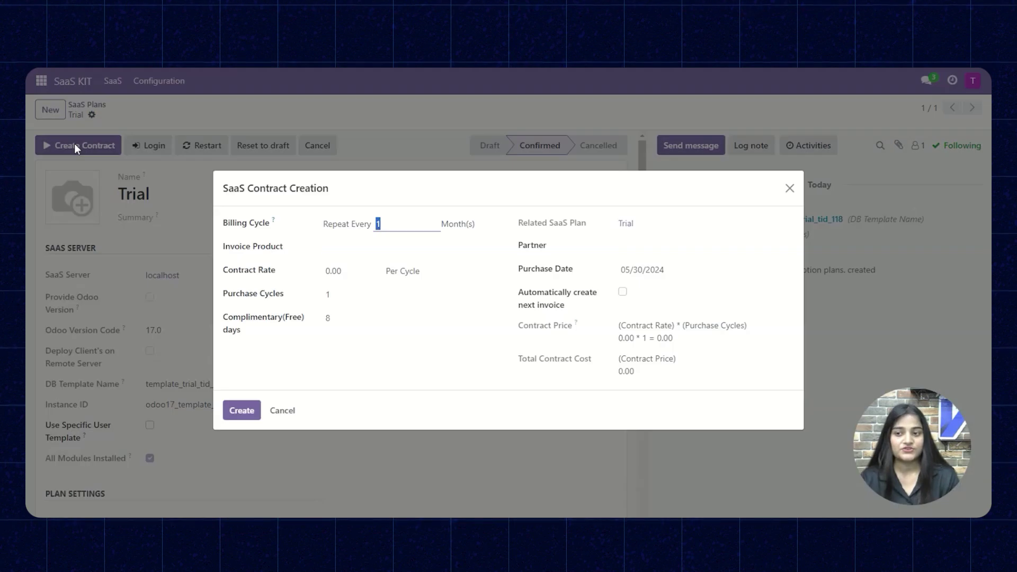
pyautogui.click(358, 253)
pyautogui.click(357, 270)
pyautogui.click(642, 239)
pyautogui.click(642, 265)
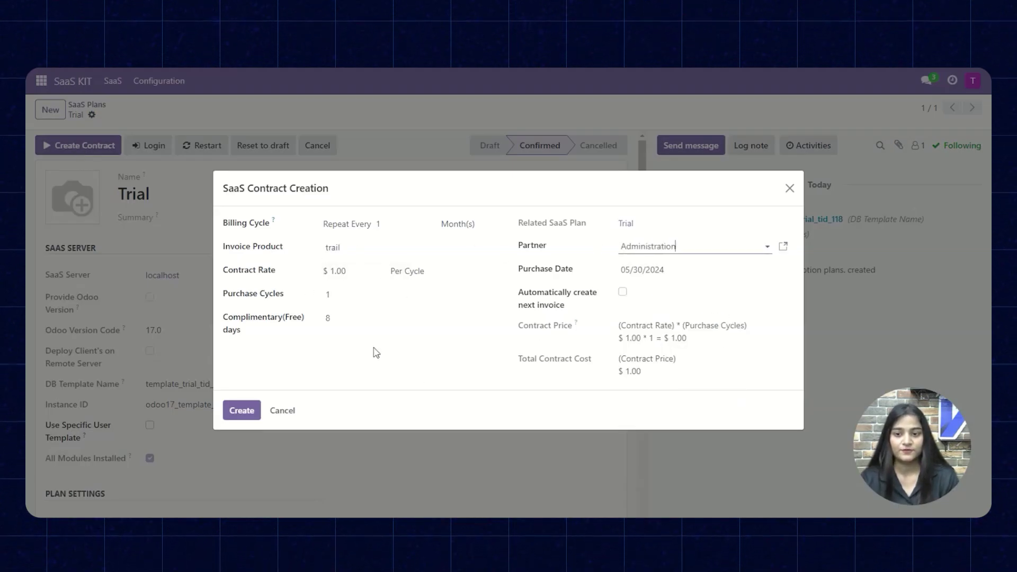
# Create the draft contract with domain 12355 and confirm it to create client CLIENT217
pyautogui.click(243, 411)
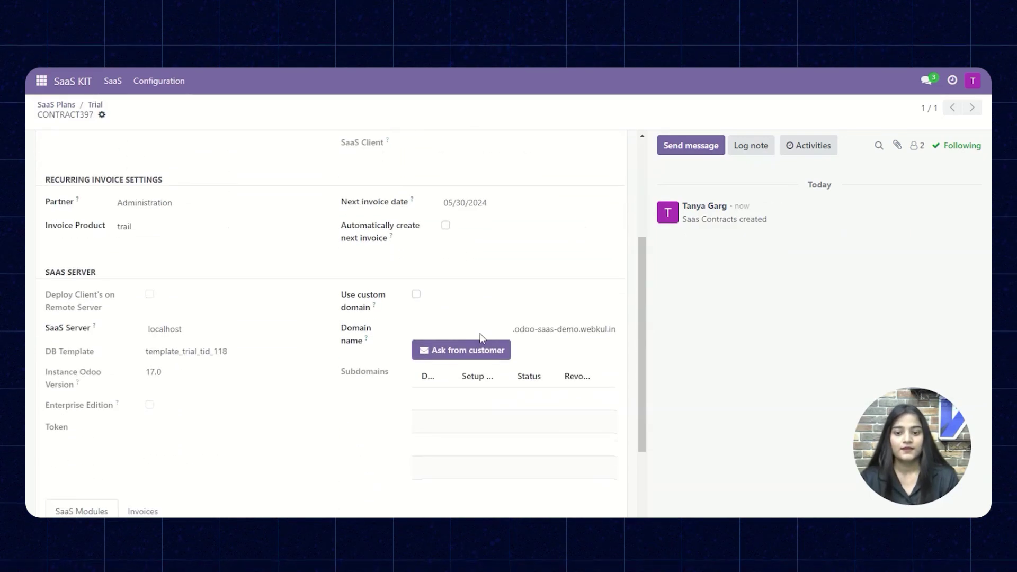
pyautogui.click(442, 329)
pyautogui.write('12355')
pyautogui.scroll(3, 200, 263)
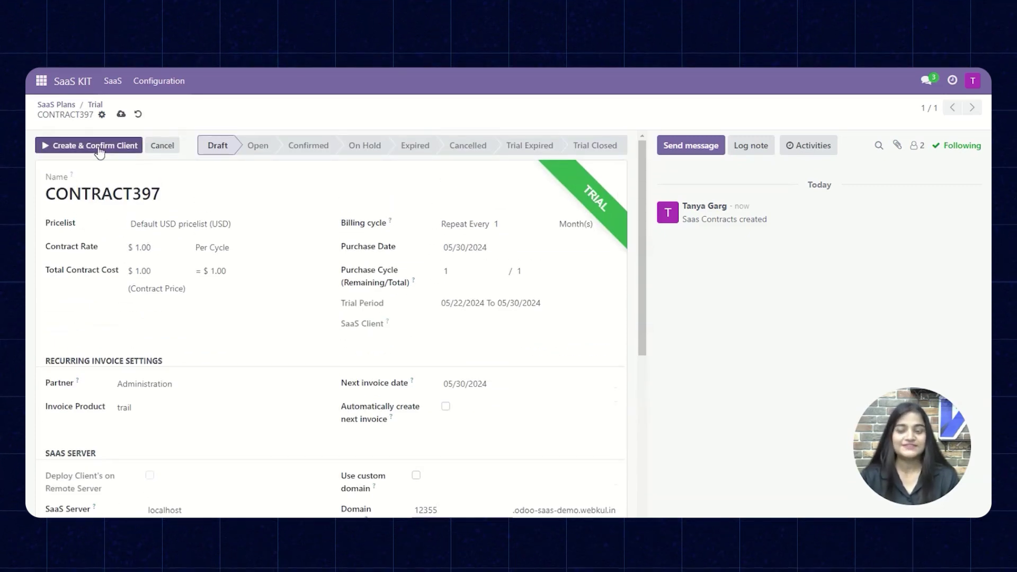
pyautogui.click(99, 148)
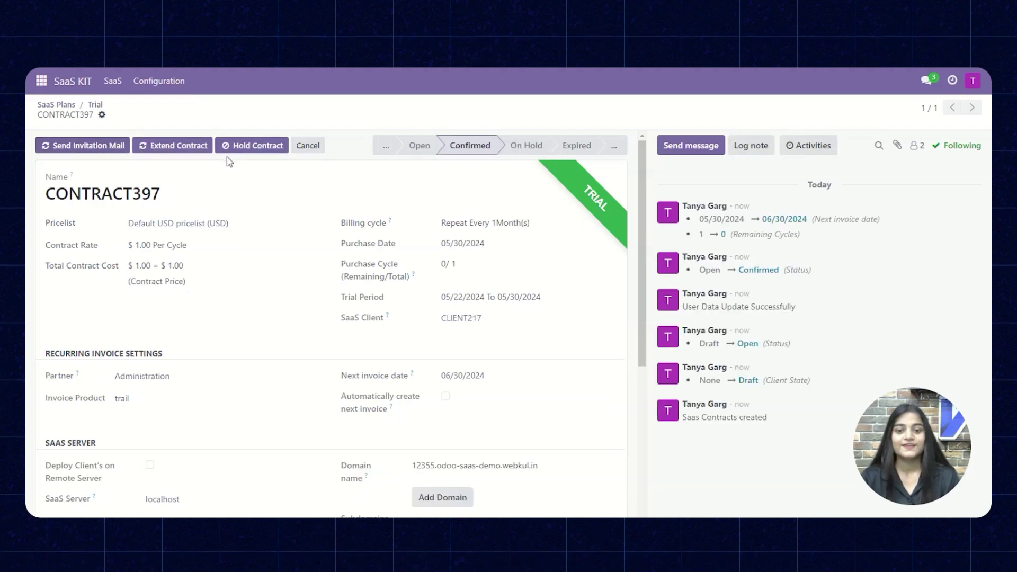
pyautogui.scroll(-1, 533, 273)
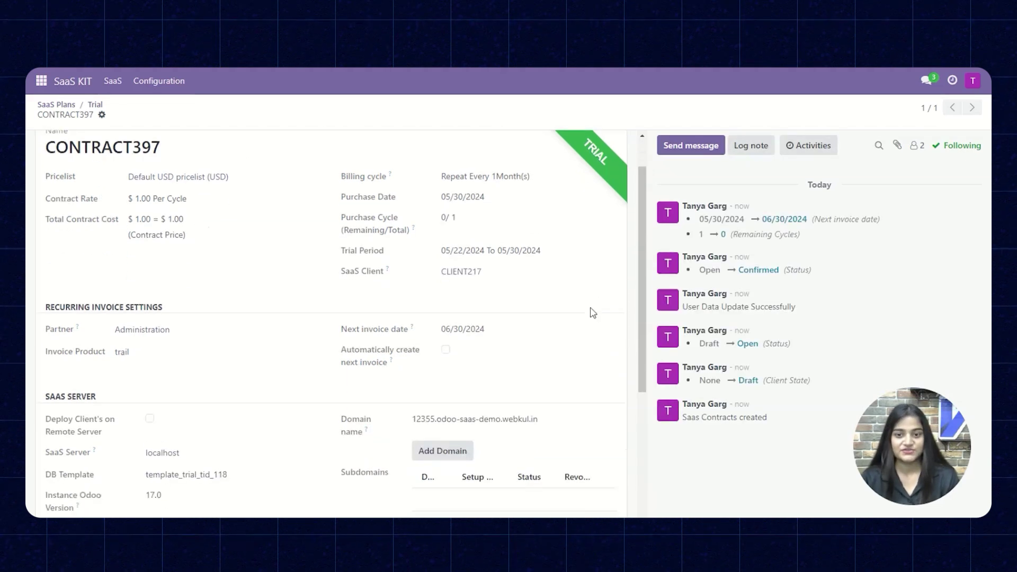
pyautogui.click(450, 259)
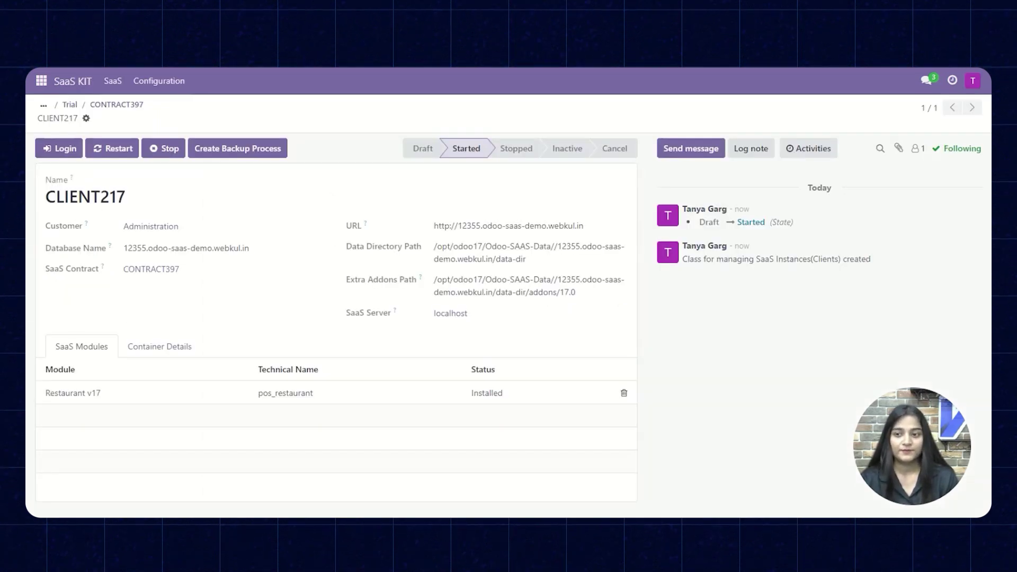
# Show the Odoo Saas Kit settings, with backup retention enabled at 7
pyautogui.click(40, 82)
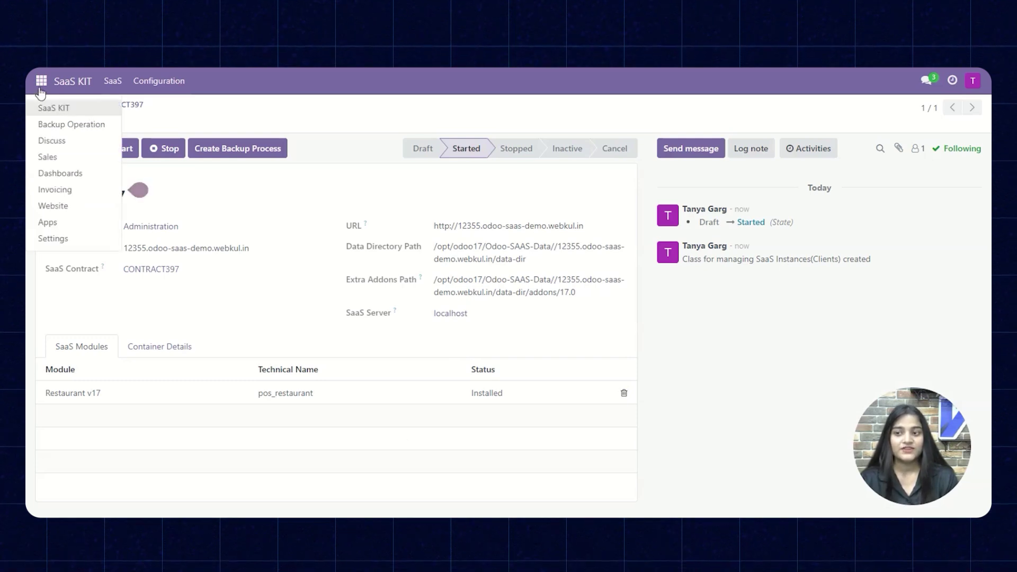
pyautogui.click(61, 240)
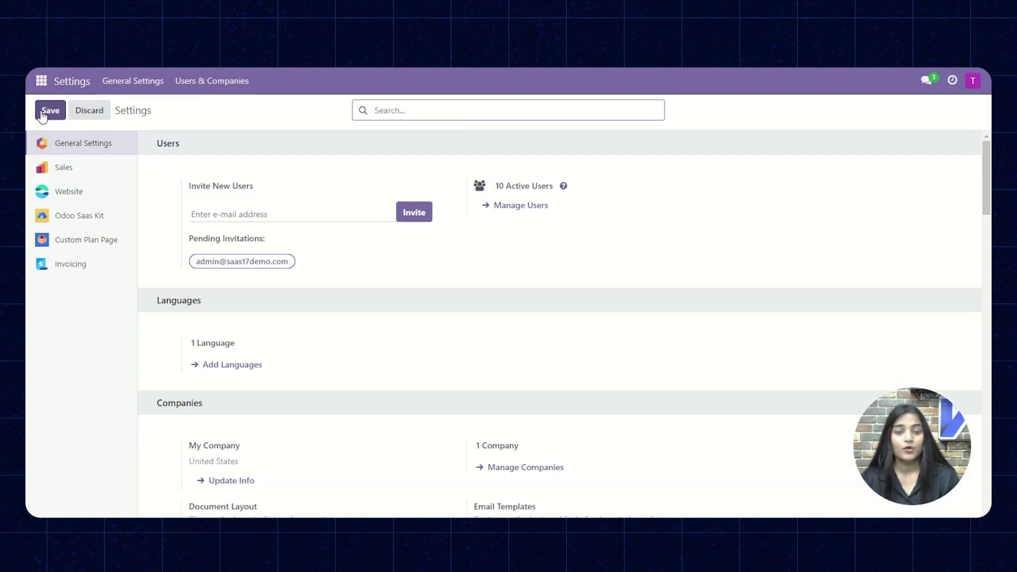
pyautogui.click(103, 219)
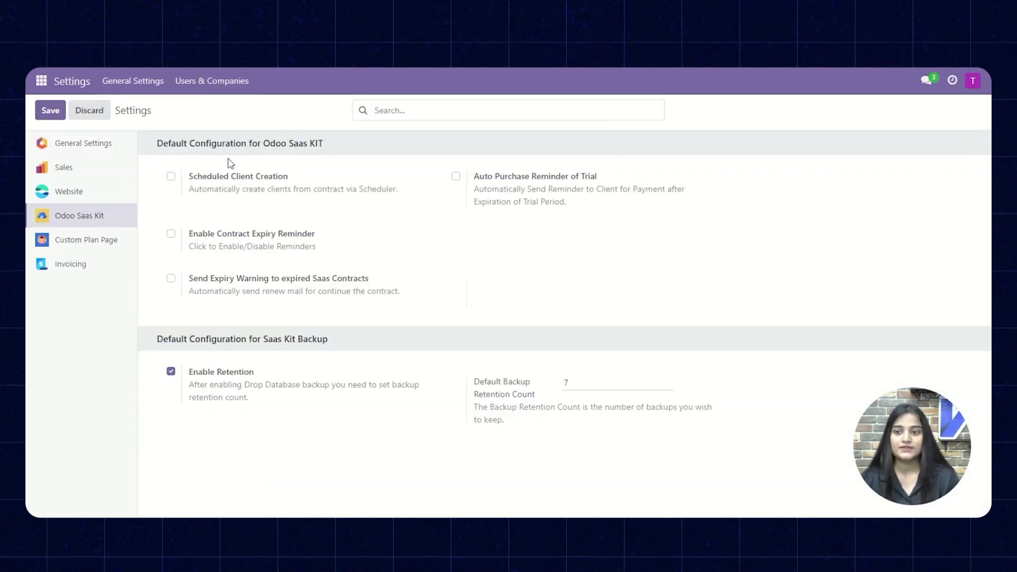